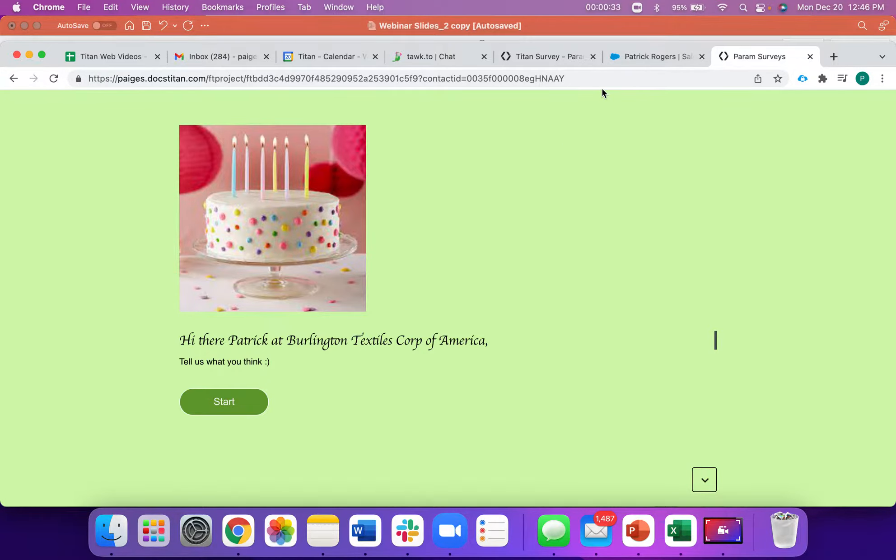
# - Switch to the Titan Survey project and review the static custom variables contactid, firstname and company in its project settings
pyautogui.click(555, 58)
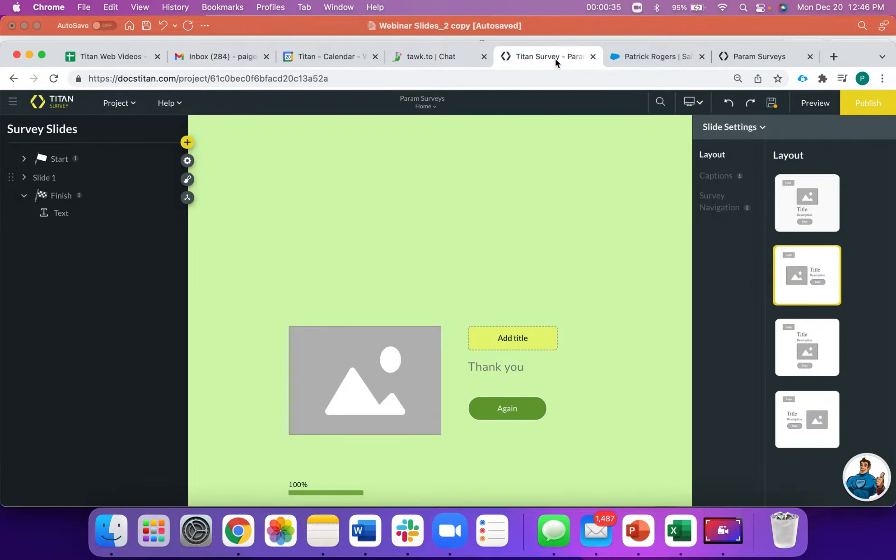
pyautogui.click(186, 163)
pyautogui.click(24, 192)
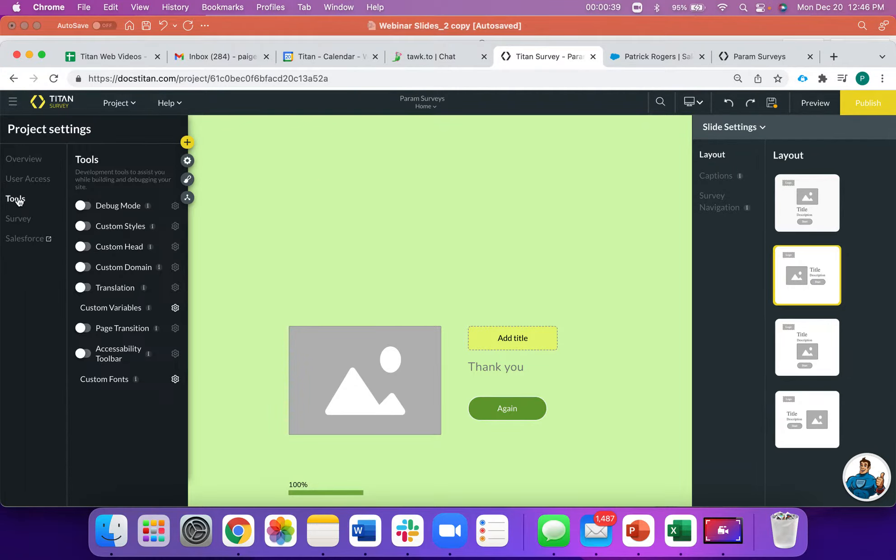
pyautogui.click(175, 309)
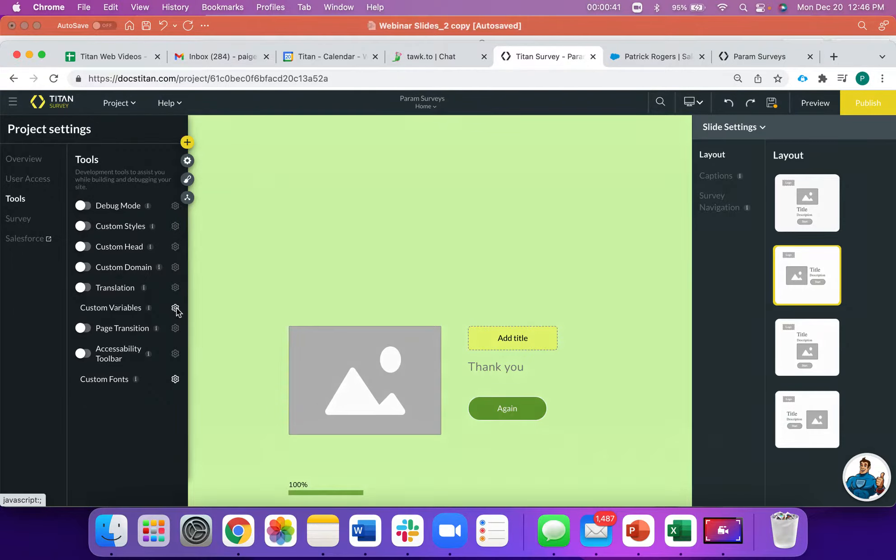
pyautogui.click(191, 270)
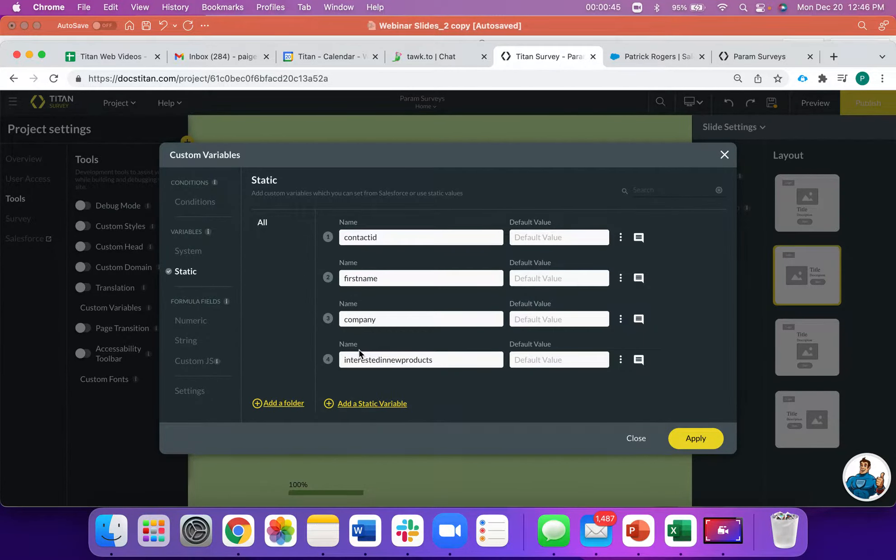
pyautogui.moveTo(344, 237); pyautogui.dragTo(394, 238)
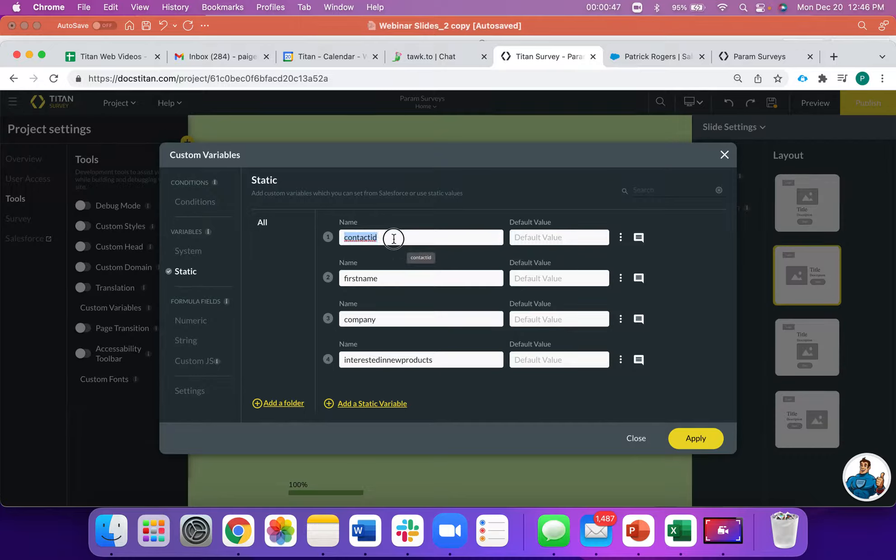
pyautogui.moveTo(343, 279); pyautogui.dragTo(394, 280)
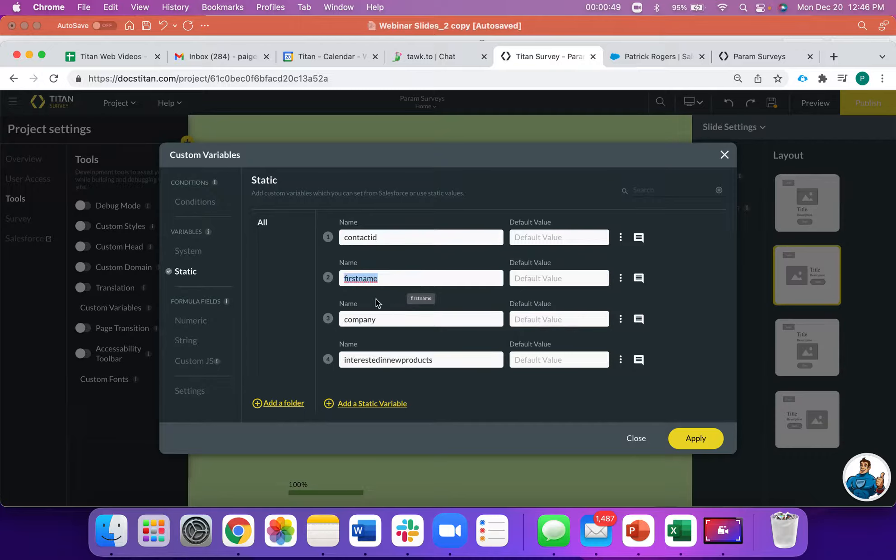
pyautogui.moveTo(345, 319); pyautogui.dragTo(425, 318)
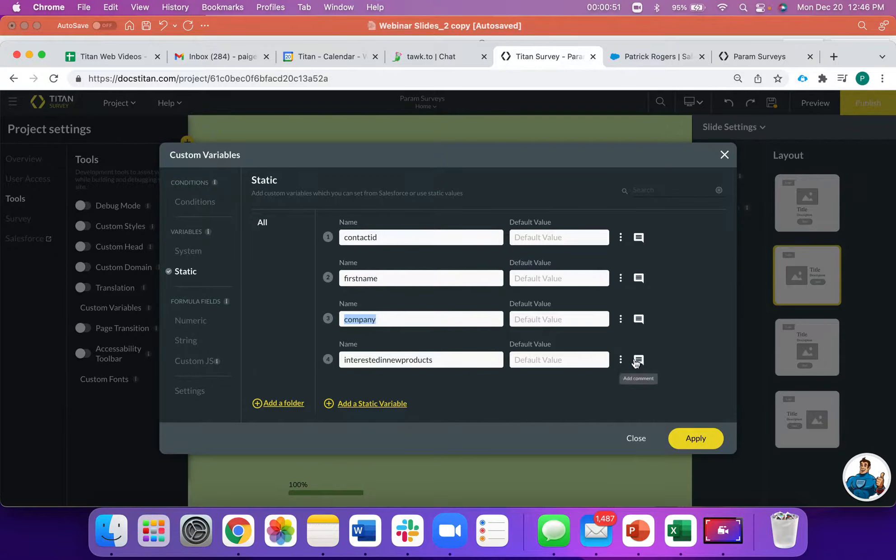
# - Delete the static variable interestedinnewproducts and apply the custom variable changes
pyautogui.click(621, 359)
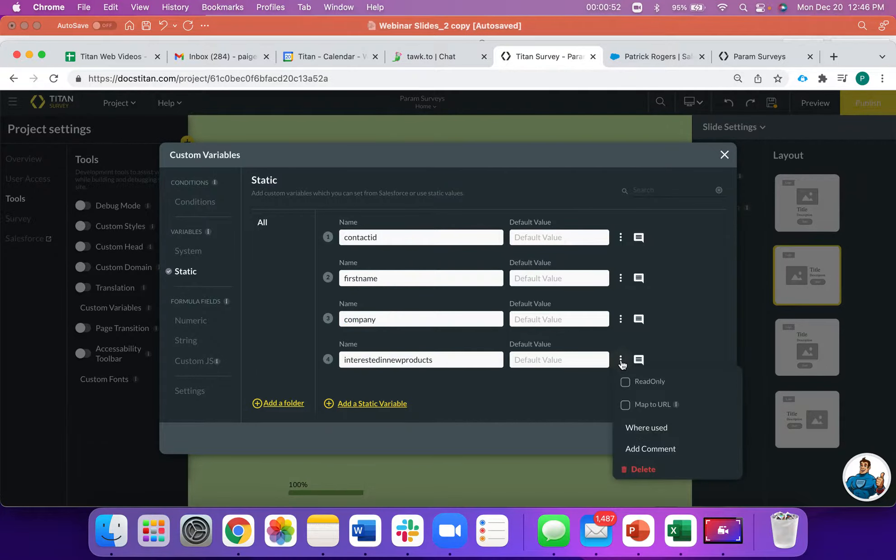
pyautogui.click(640, 467)
pyautogui.click(526, 357)
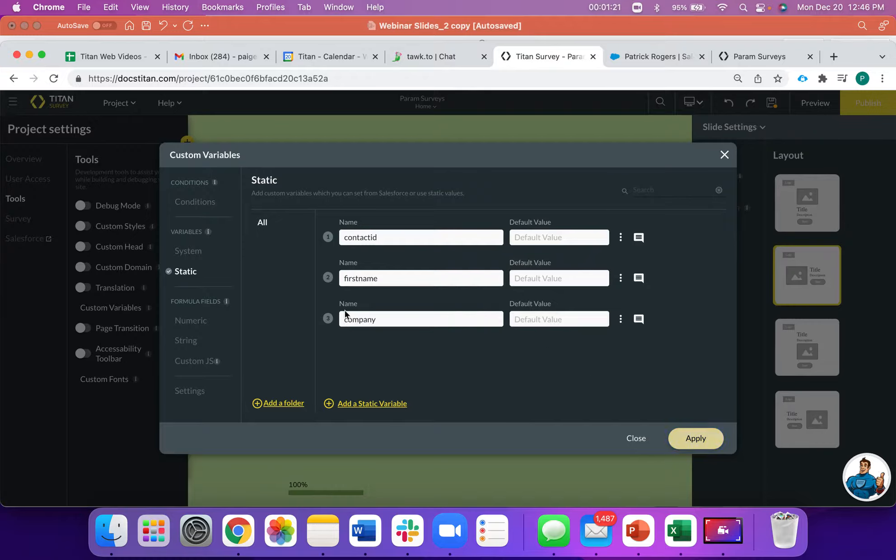
pyautogui.click(686, 434)
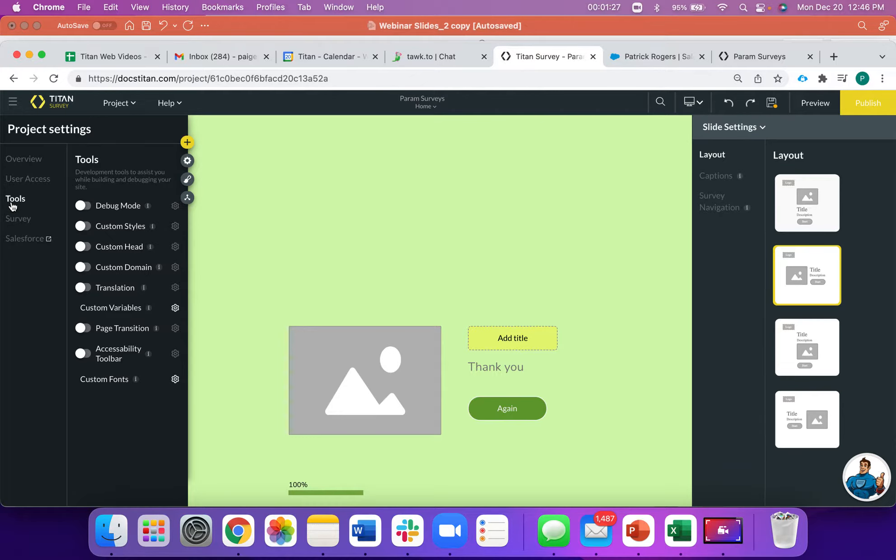
# - Delete the existing Contact integration from the project's Salesforce get-record integrations
pyautogui.click(23, 238)
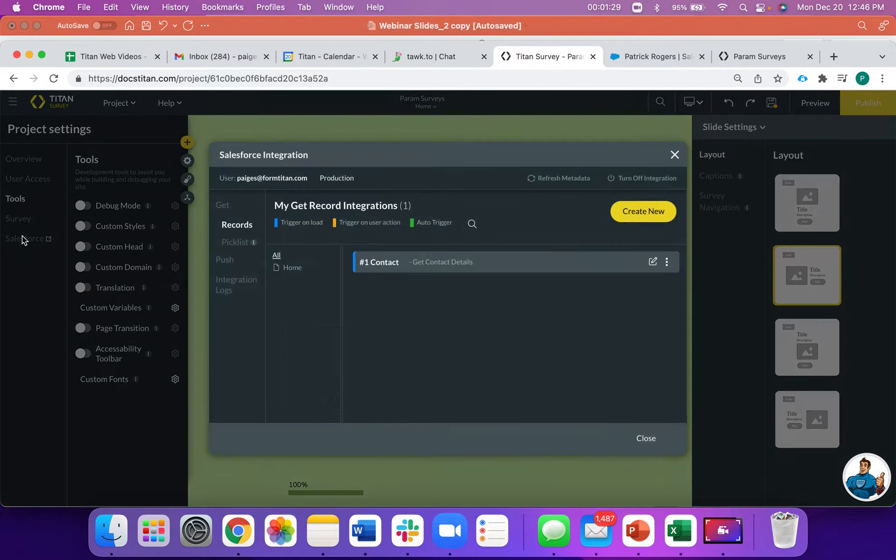
pyautogui.click(667, 262)
pyautogui.click(693, 347)
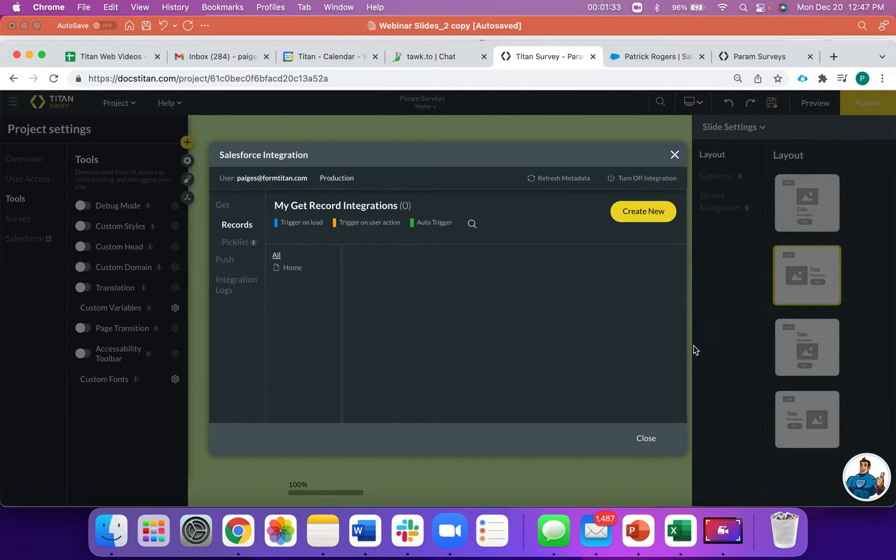
# - Create a get-record integration for the Salesforce Contact object, described as "Get Contact Details" and triggered on load
pyautogui.click(627, 213)
pyautogui.click(399, 209)
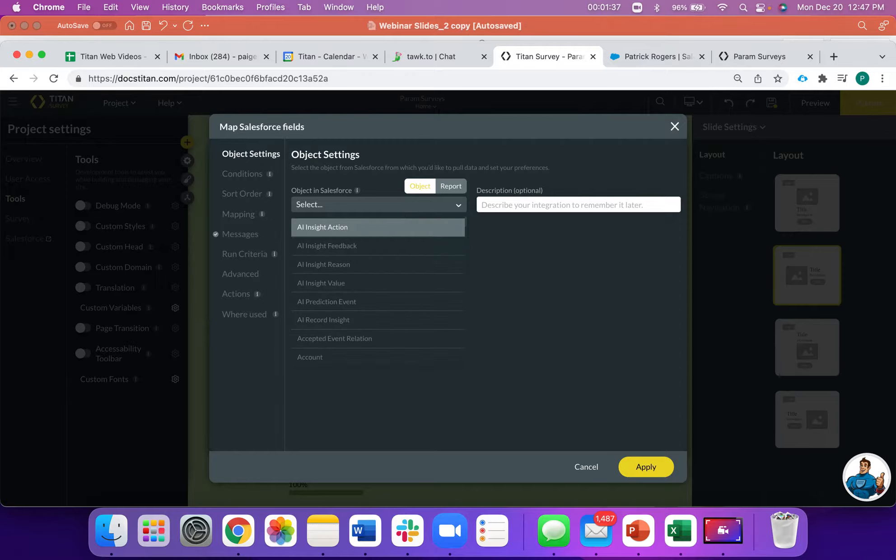
pyautogui.write('contact')
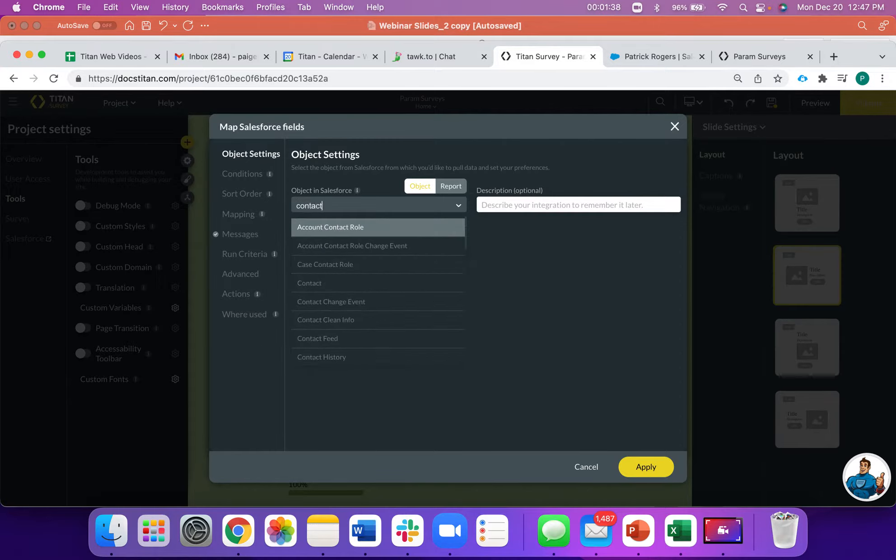
pyautogui.click(349, 283)
pyautogui.click(496, 204)
pyautogui.write('G')
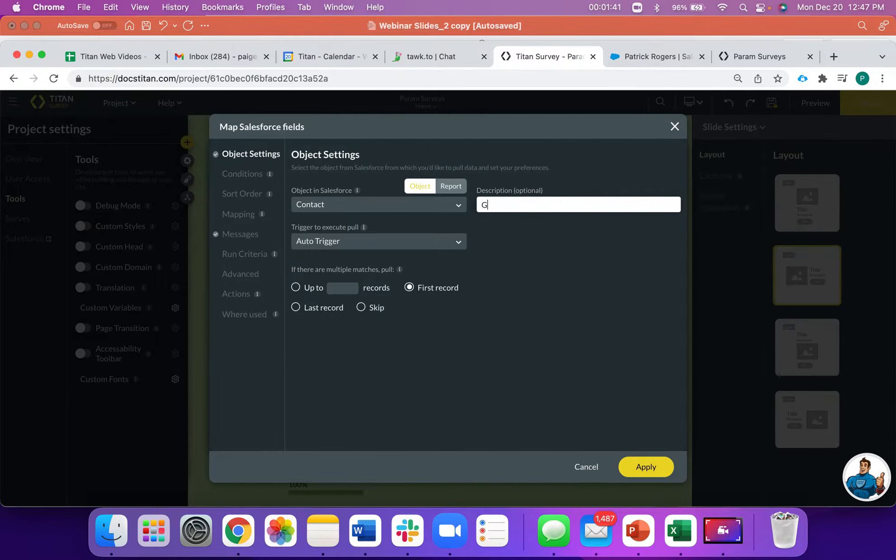
pyautogui.write('et Contact Details')
pyautogui.click(379, 242)
pyautogui.click(325, 275)
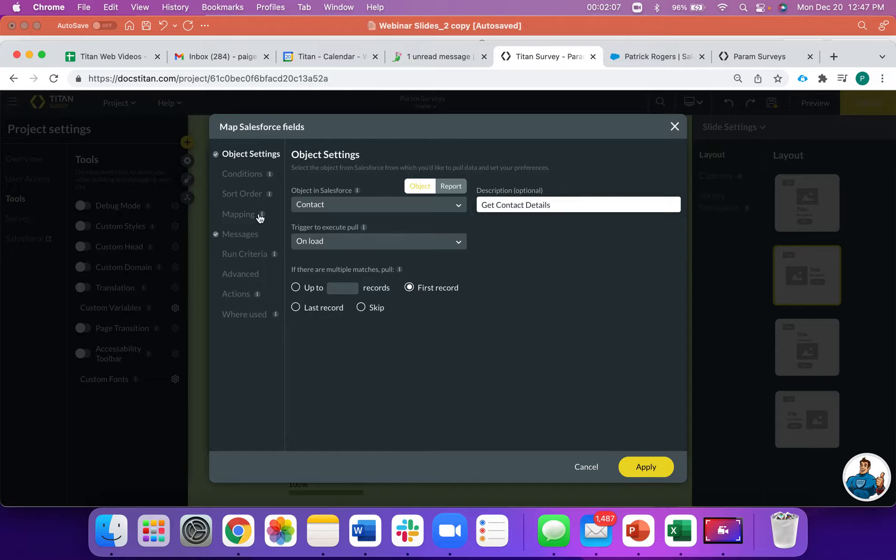
# - Add a condition to the integration requiring Contact ID to equal the contactid field
pyautogui.click(238, 175)
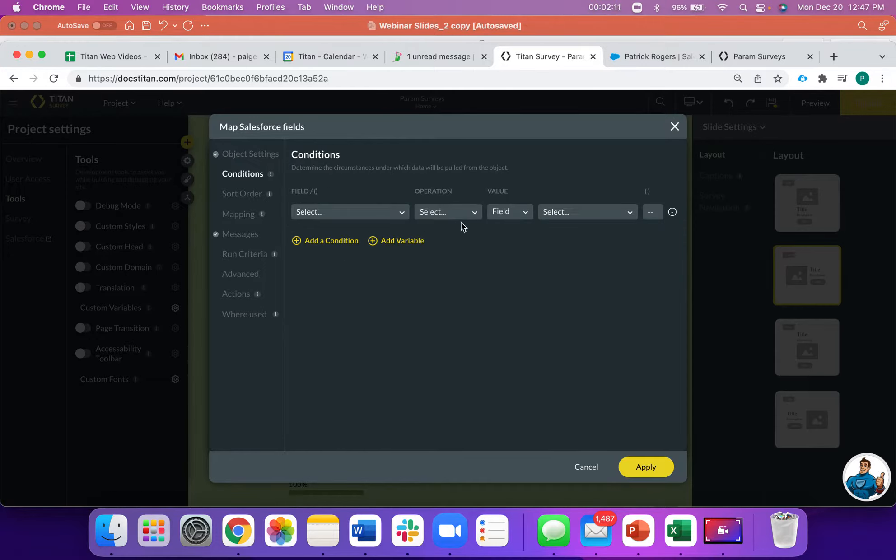
pyautogui.click(369, 219)
pyautogui.click(336, 262)
pyautogui.click(425, 212)
pyautogui.click(428, 249)
pyautogui.click(509, 212)
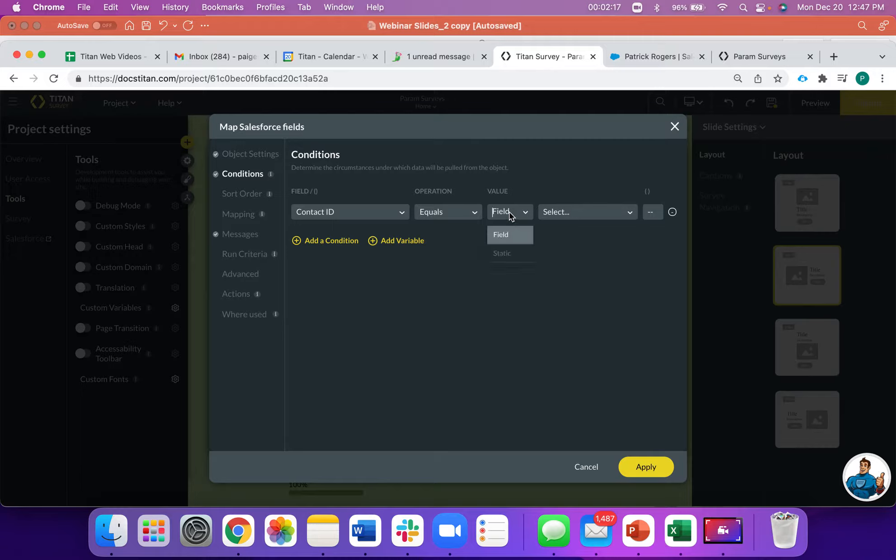
pyautogui.click(556, 211)
pyautogui.click(567, 251)
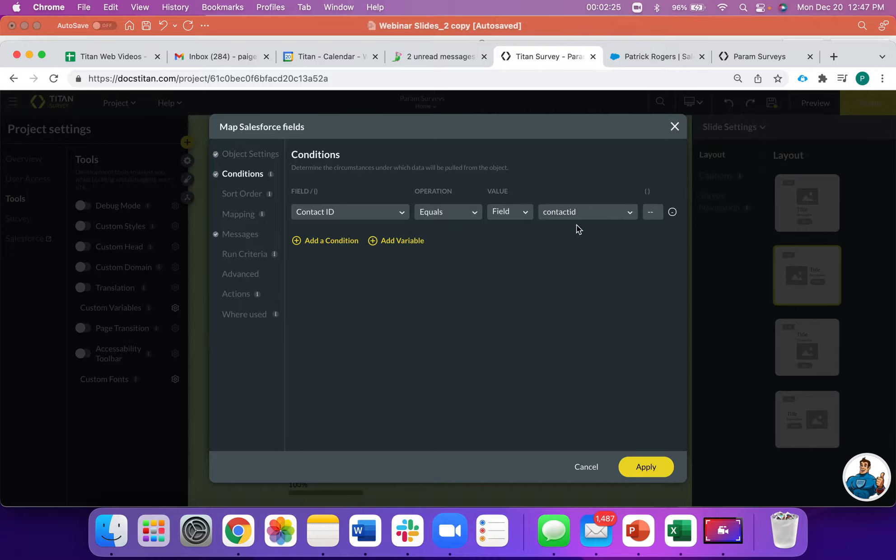
# - Map the firstname variable to the Salesforce First Name field
pyautogui.click(238, 216)
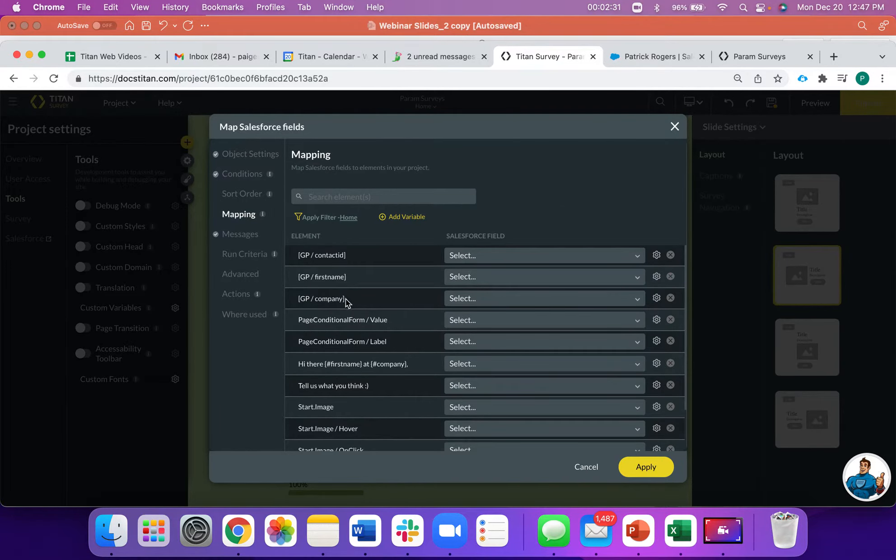
pyautogui.click(484, 276)
pyautogui.write('first')
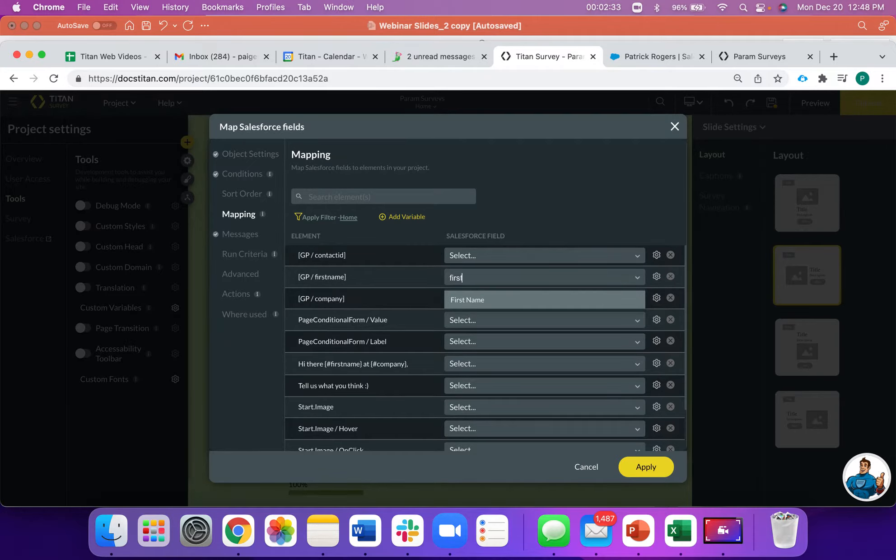
pyautogui.click(481, 299)
# - Map the company variable to Account ID with a reference to Account Name, and apply the integration
pyautogui.click(458, 298)
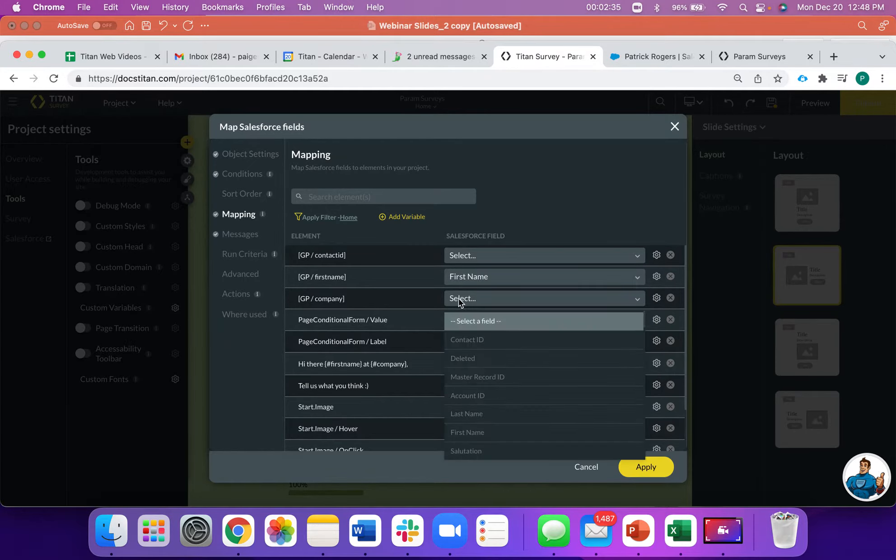
pyautogui.write('a')
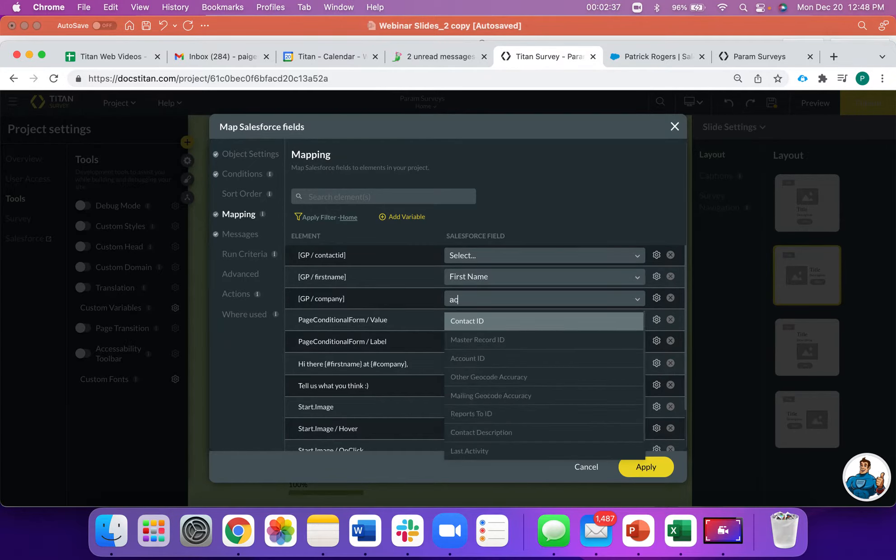
pyautogui.write('c')
pyautogui.click(479, 358)
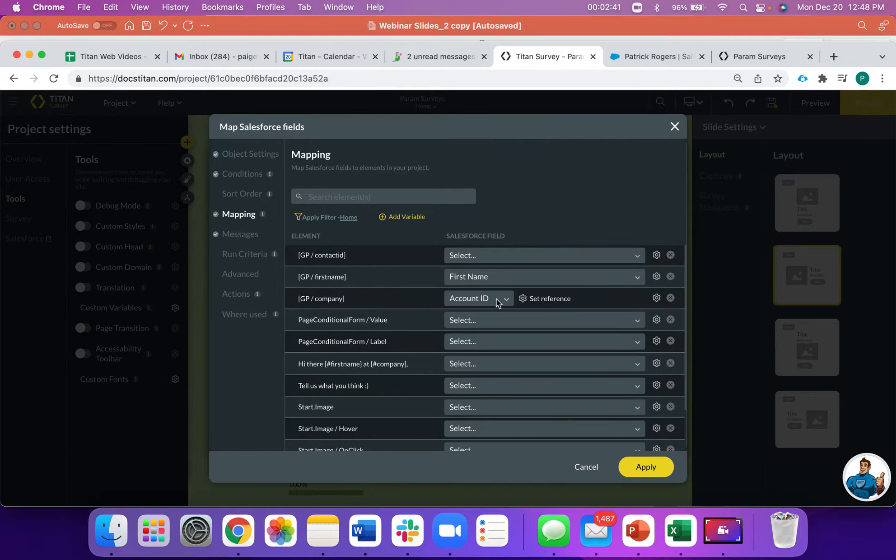
pyautogui.click(525, 299)
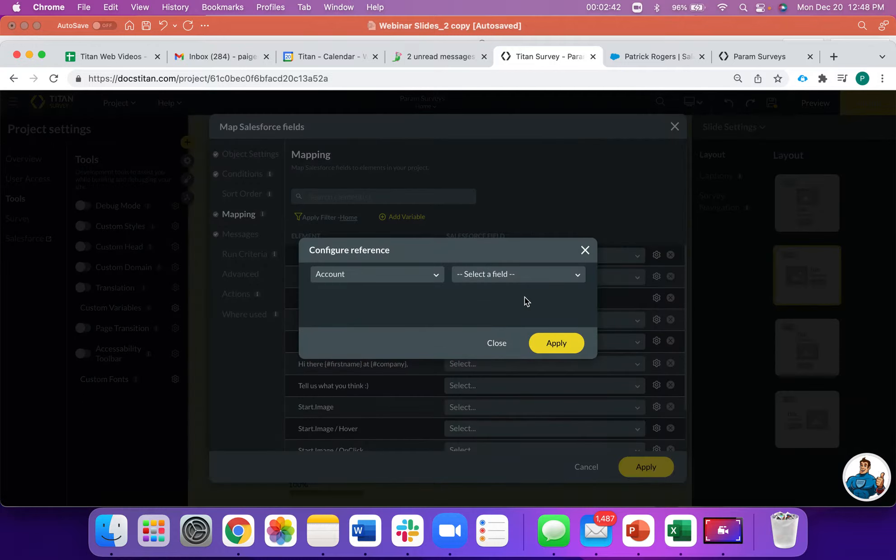
pyautogui.click(516, 270)
pyautogui.write('acco')
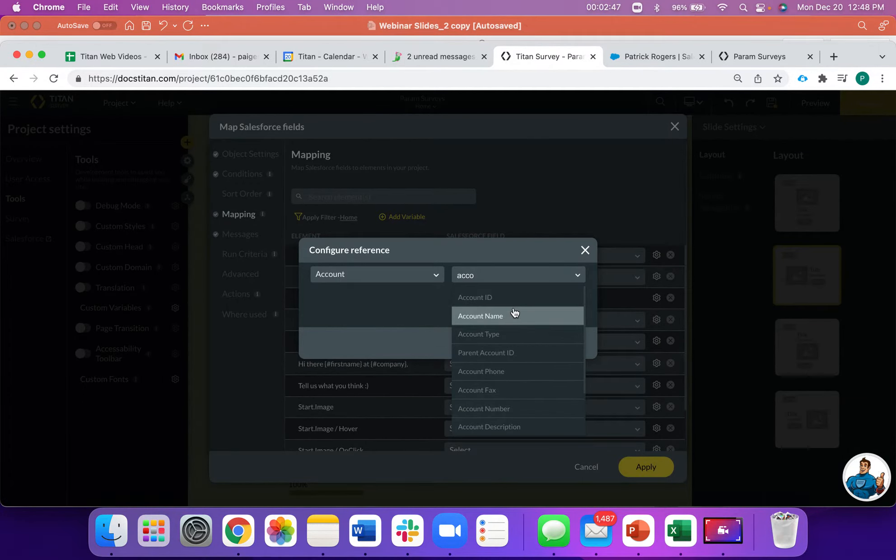
pyautogui.click(514, 314)
pyautogui.click(554, 343)
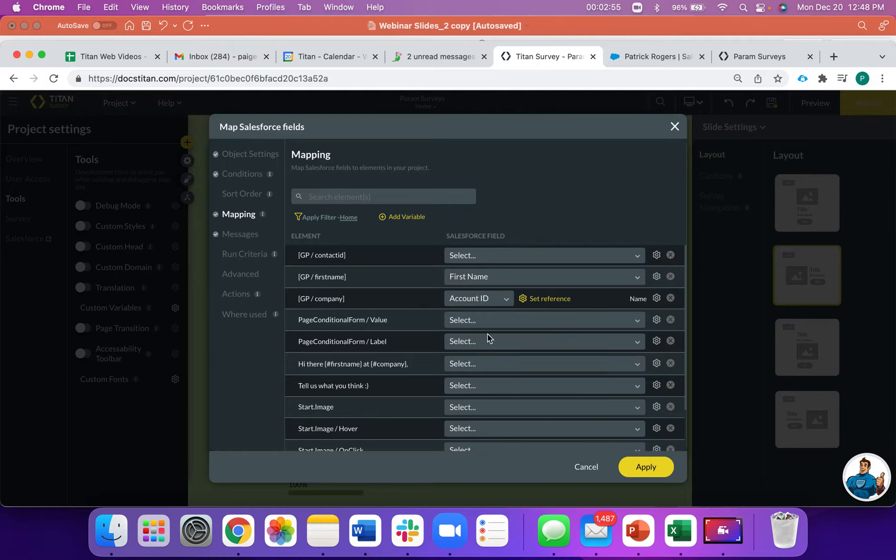
pyautogui.click(647, 472)
pyautogui.click(647, 438)
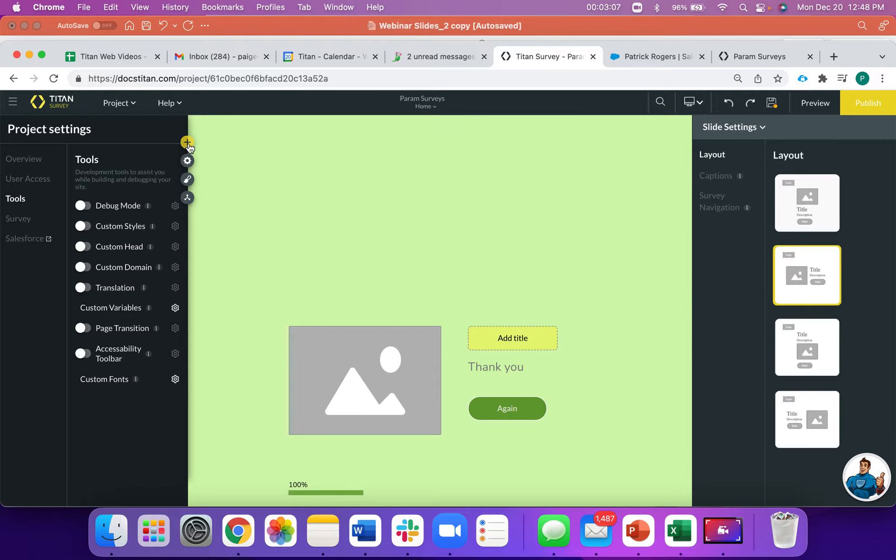
# - Open the greeting text of the Start slide in the custom HTML editor
pyautogui.click(189, 160)
pyautogui.click(54, 161)
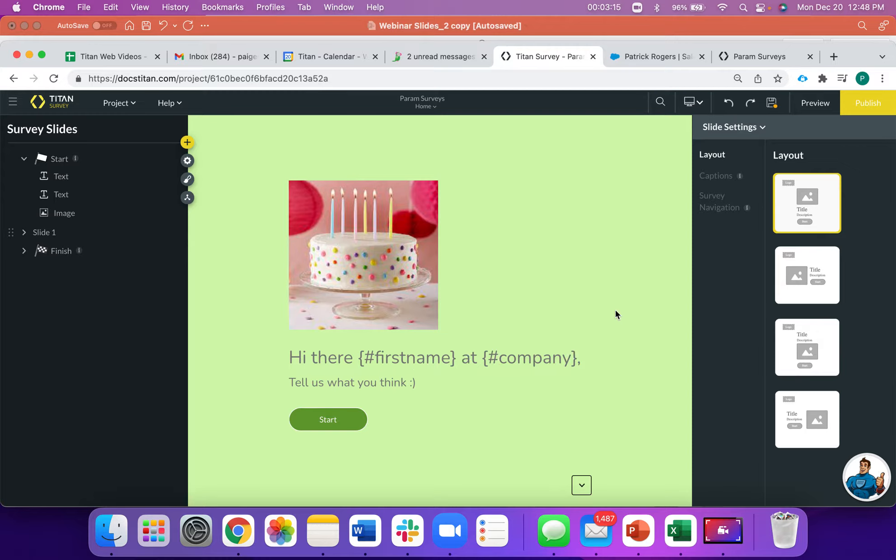
pyautogui.click(573, 356)
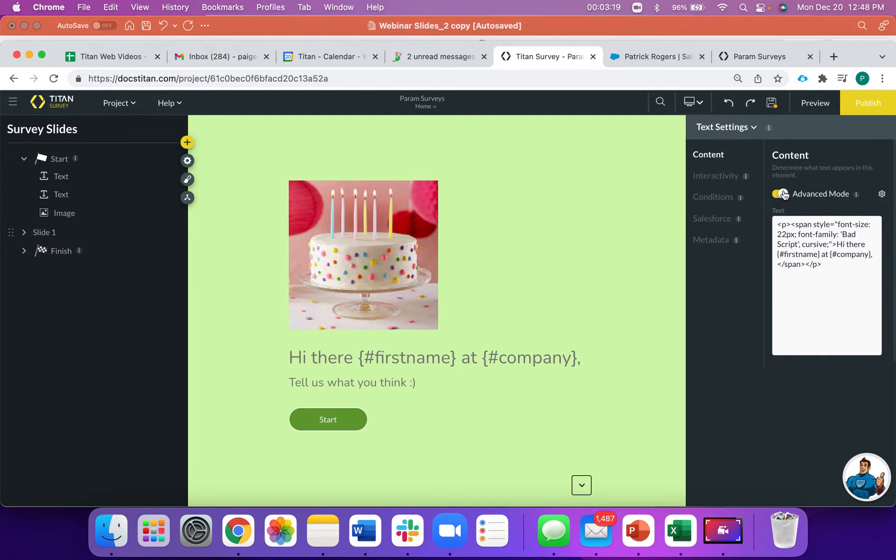
pyautogui.click(883, 197)
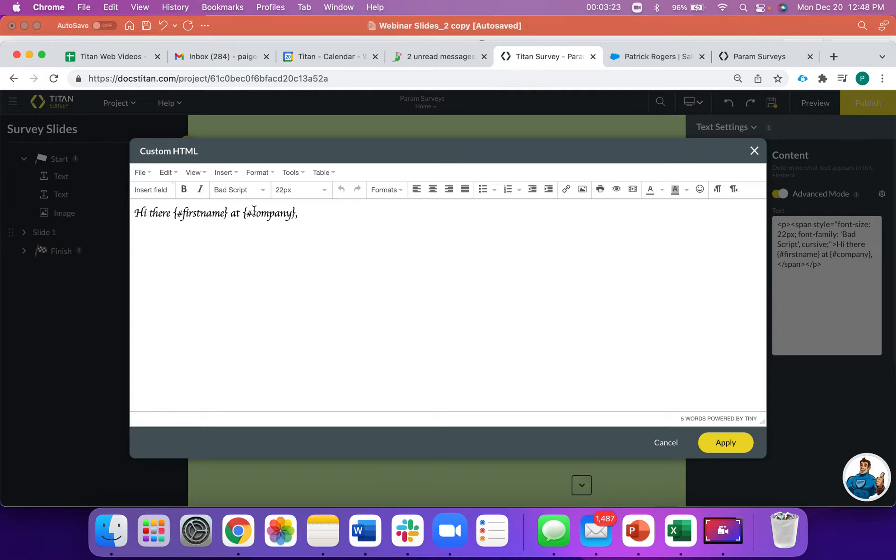
# - Delete the placeholders after "Hi there" in the greeting and insert a reference to the firstname parameter
pyautogui.moveTo(319, 217); pyautogui.dragTo(139, 213)
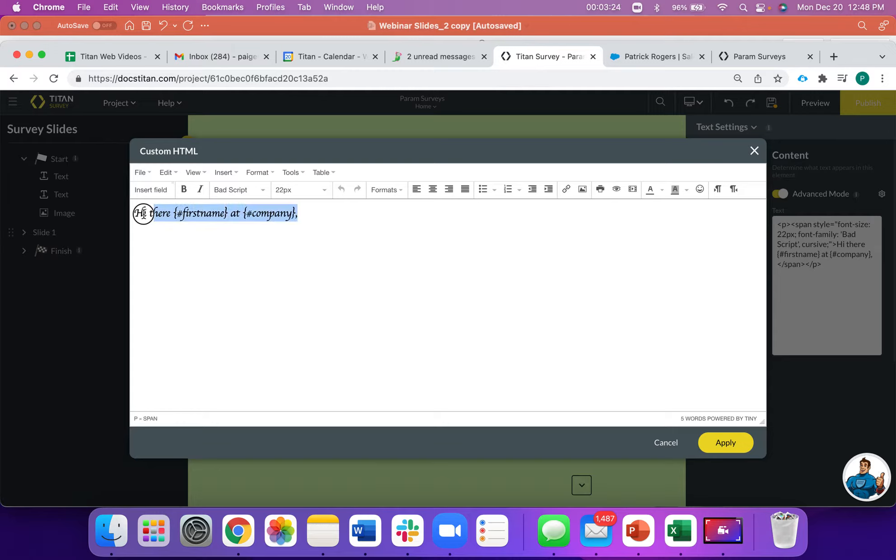
pyautogui.click(328, 224)
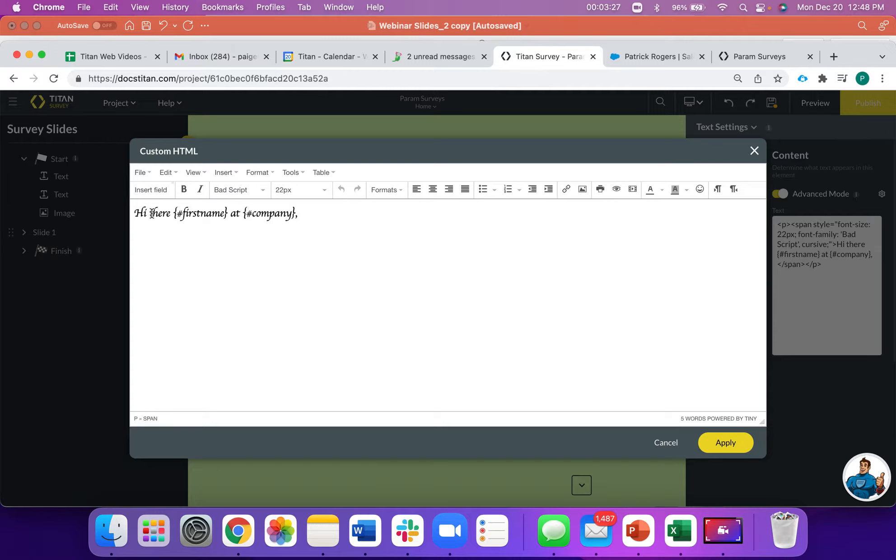
pyautogui.moveTo(314, 221); pyautogui.dragTo(163, 212)
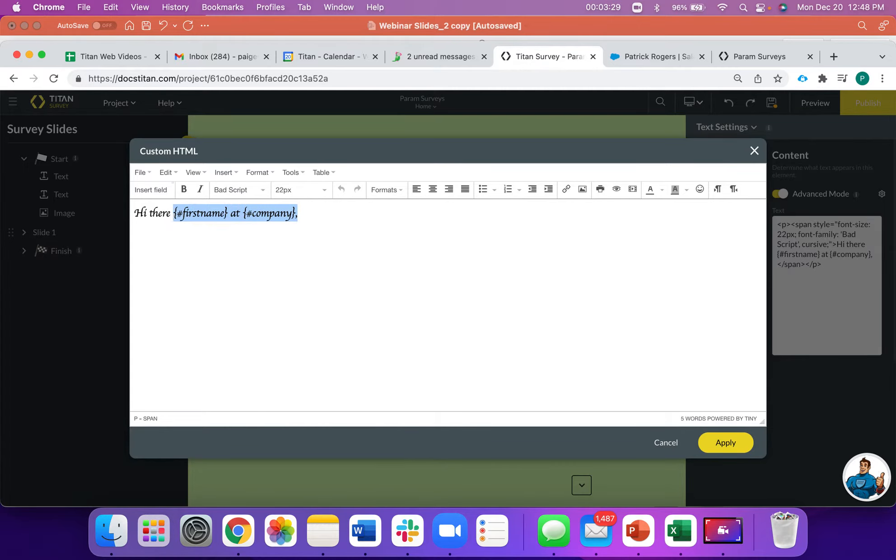
pyautogui.press('BackSpace')
pyautogui.click(160, 197)
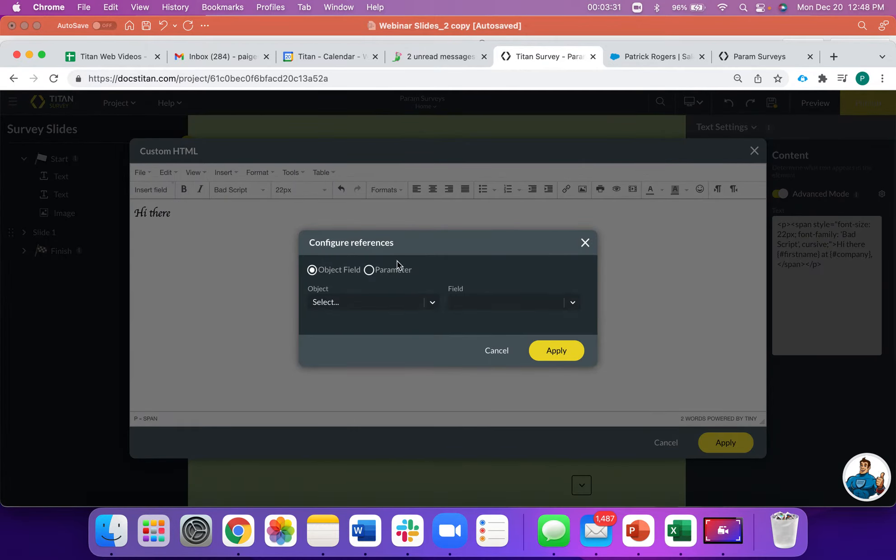
pyautogui.click(371, 278)
pyautogui.click(403, 310)
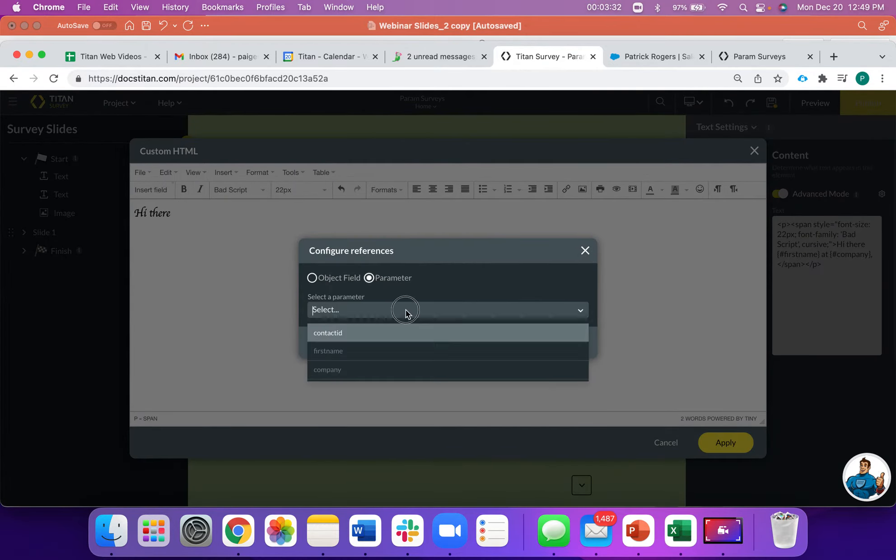
pyautogui.click(392, 354)
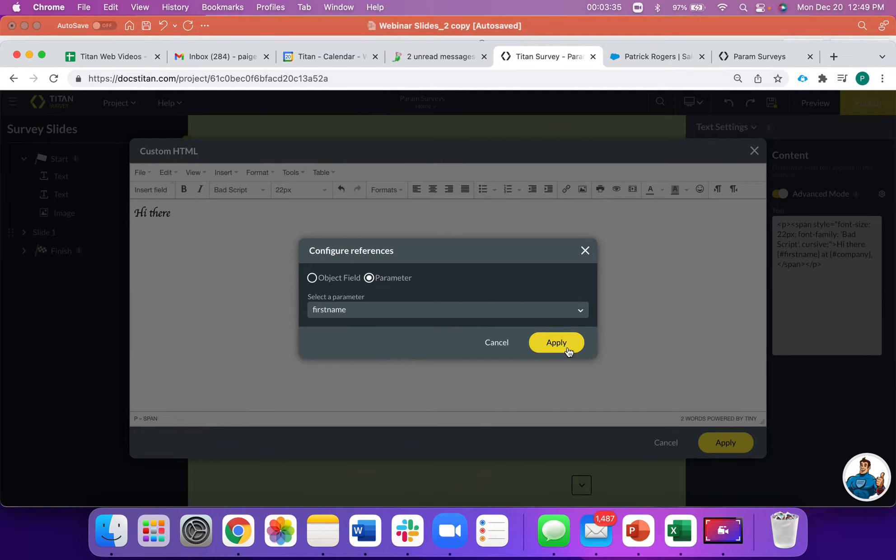
pyautogui.click(568, 350)
# - Complete the greeting with "at", the company parameter and a comma, apply the text and save the project
pyautogui.write('at')
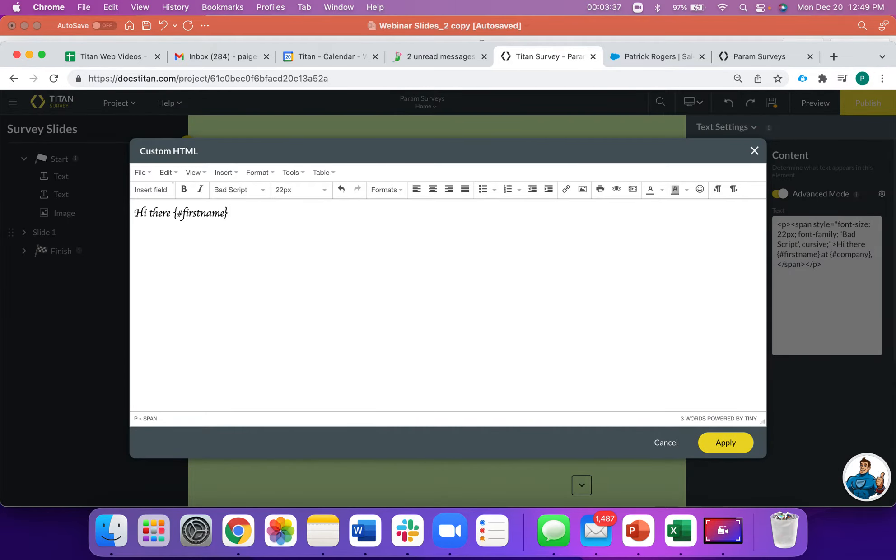
pyautogui.click(151, 195)
pyautogui.click(370, 270)
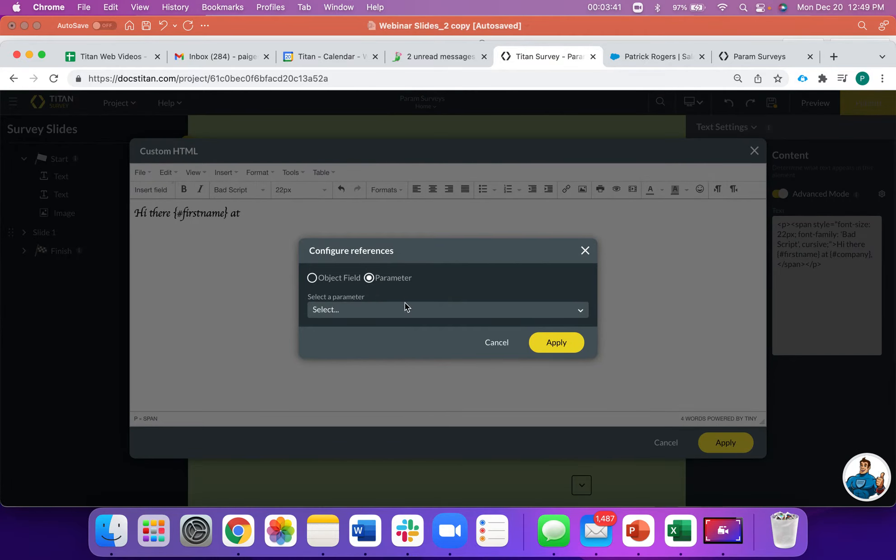
pyautogui.click(406, 309)
pyautogui.click(398, 369)
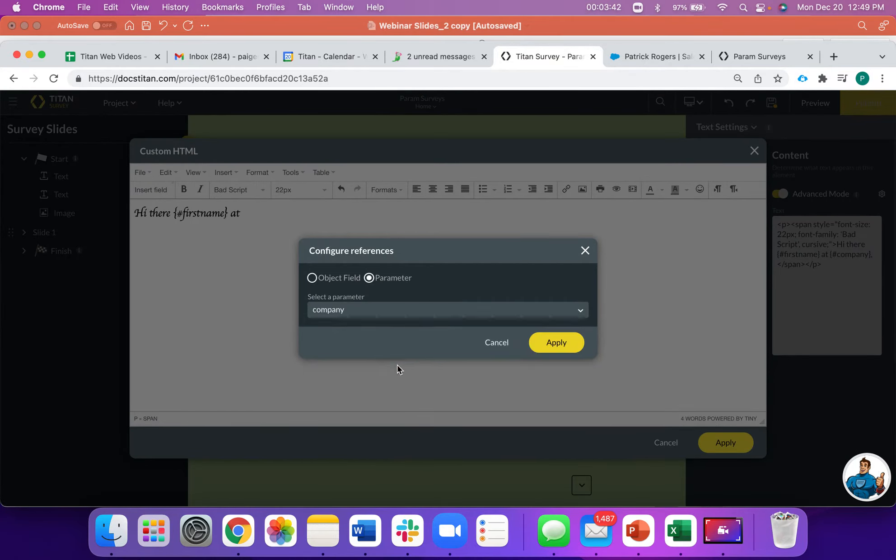
pyautogui.click(528, 341)
pyautogui.write(',')
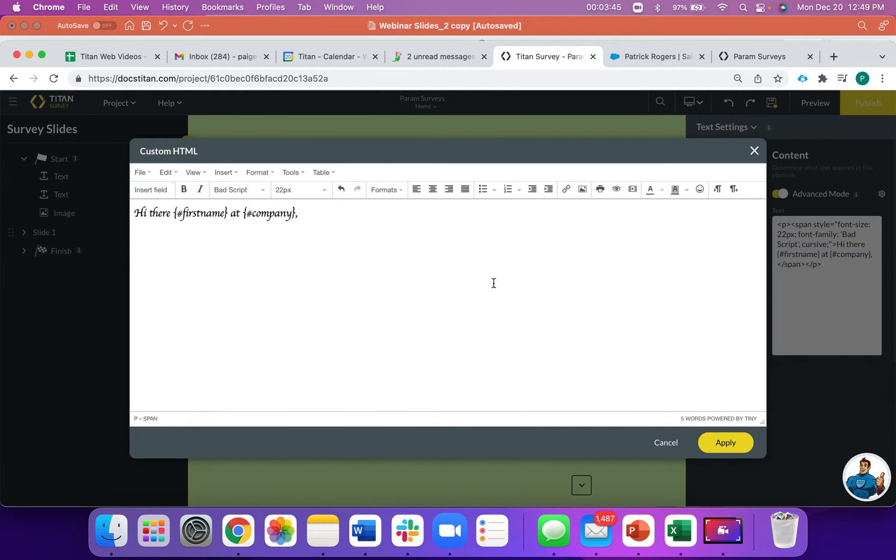
pyautogui.click(706, 445)
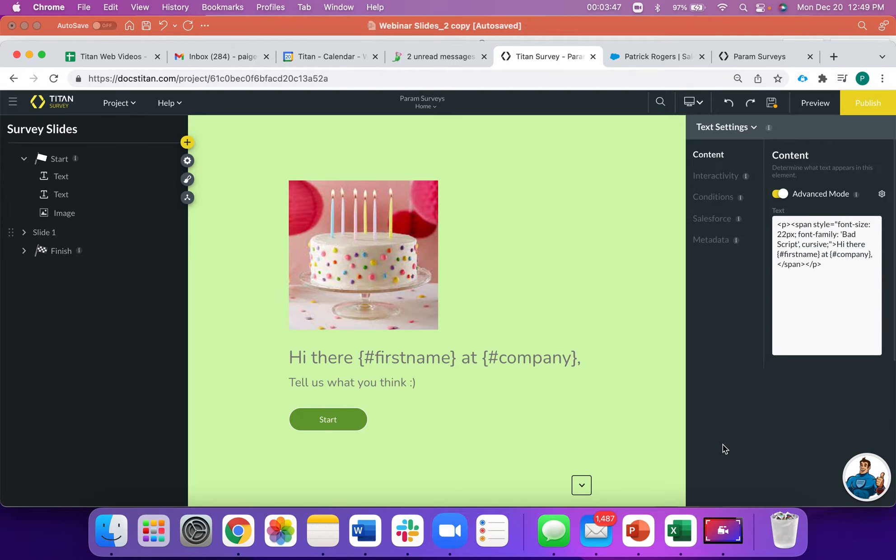
pyautogui.click(773, 104)
# - Start publishing the survey with a new distribution of type External
pyautogui.click(772, 55)
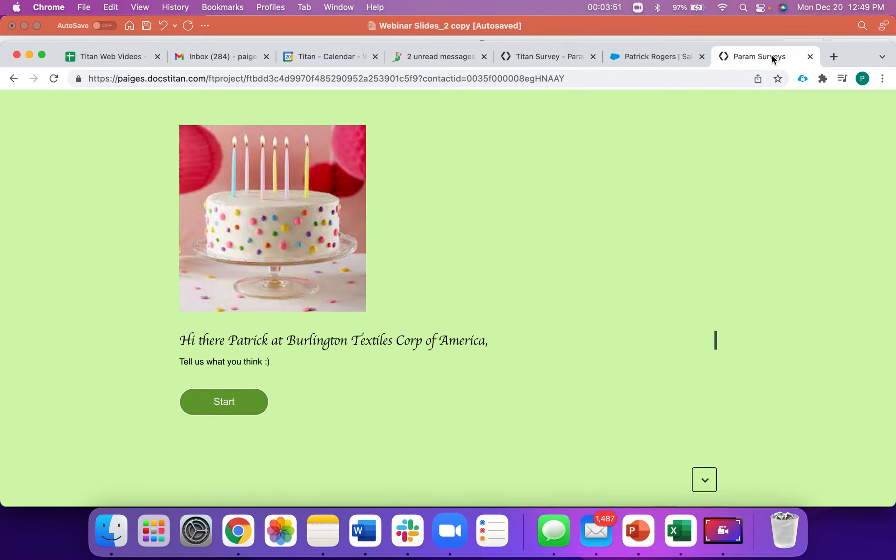
pyautogui.click(560, 54)
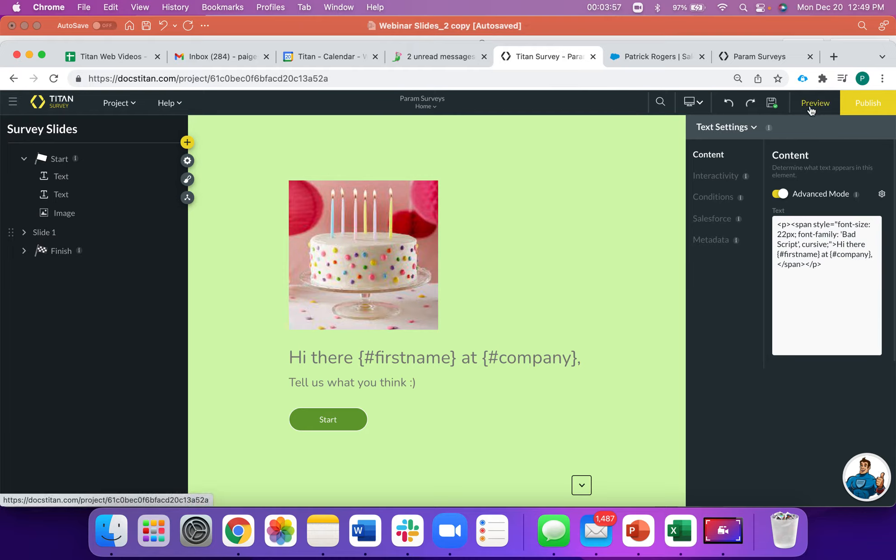
pyautogui.click(867, 110)
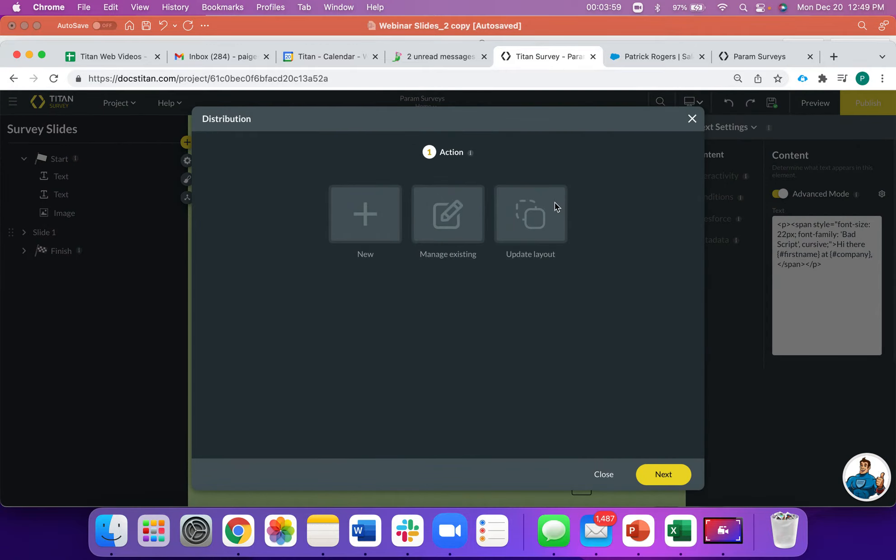
pyautogui.click(364, 211)
pyautogui.click(613, 241)
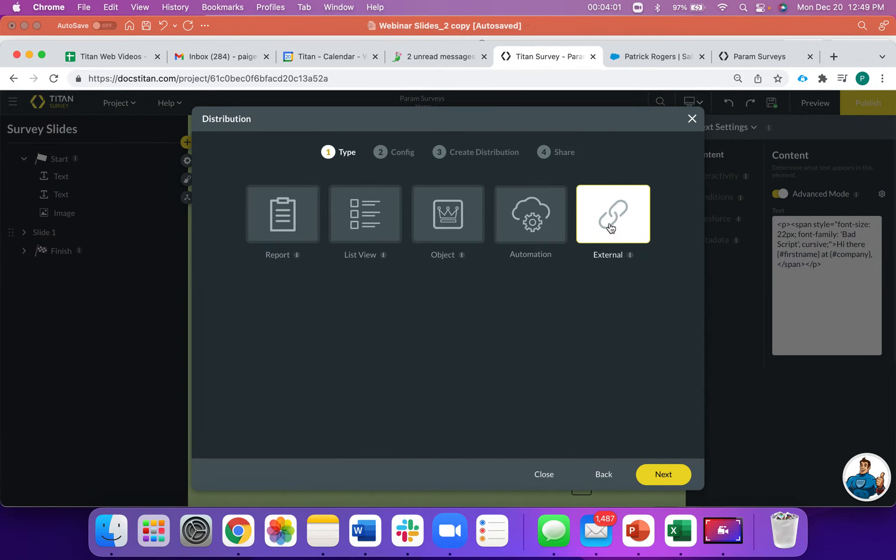
pyautogui.click(660, 475)
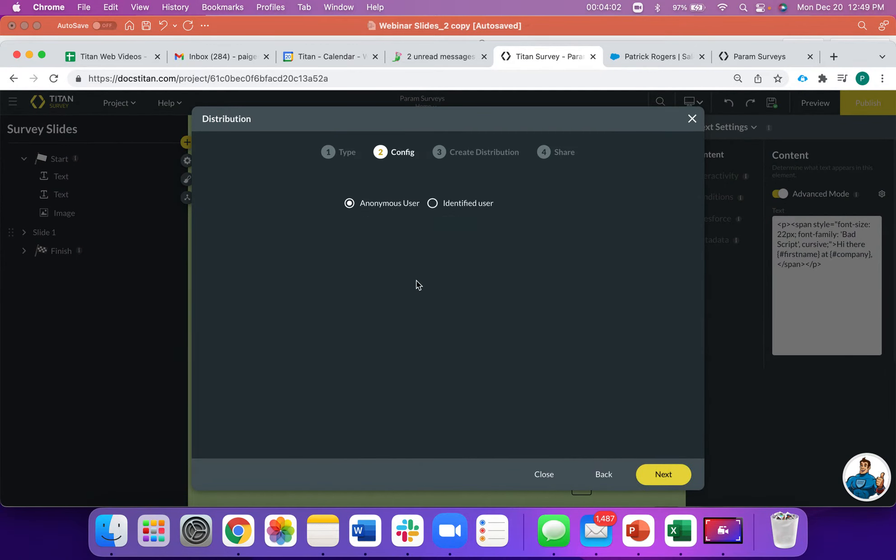
# - Configure the distribution for an identified user, with Contact as the Salesforce object and contactid as the Survey Taker ID
pyautogui.click(433, 204)
pyautogui.click(402, 242)
pyautogui.write('contact')
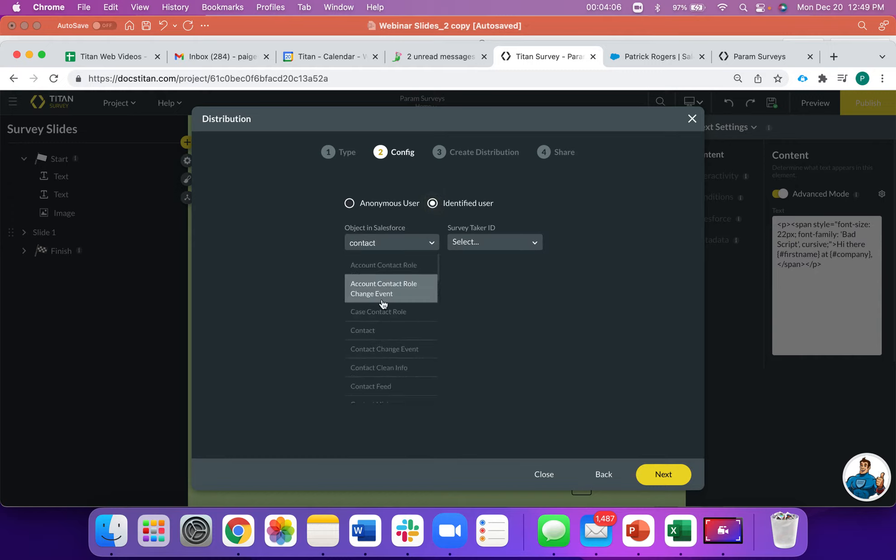
pyautogui.click(381, 330)
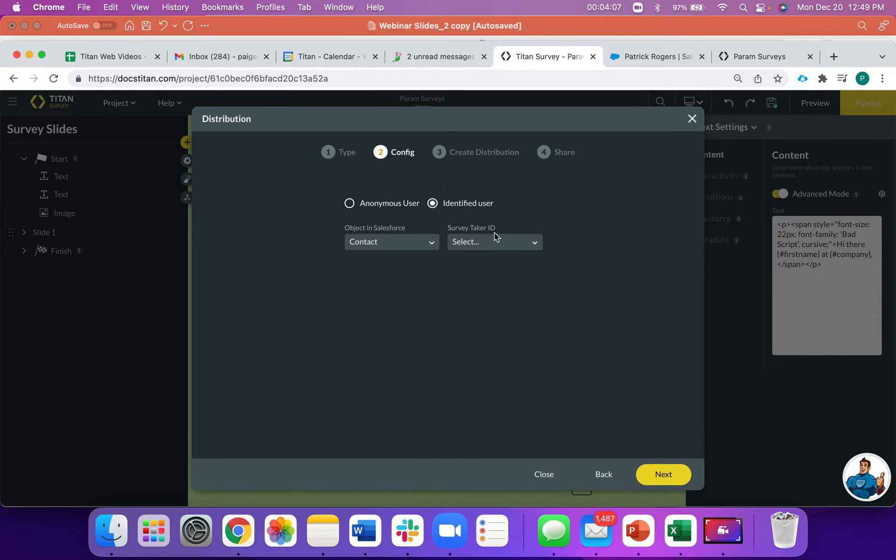
pyautogui.click(494, 235)
pyautogui.click(497, 265)
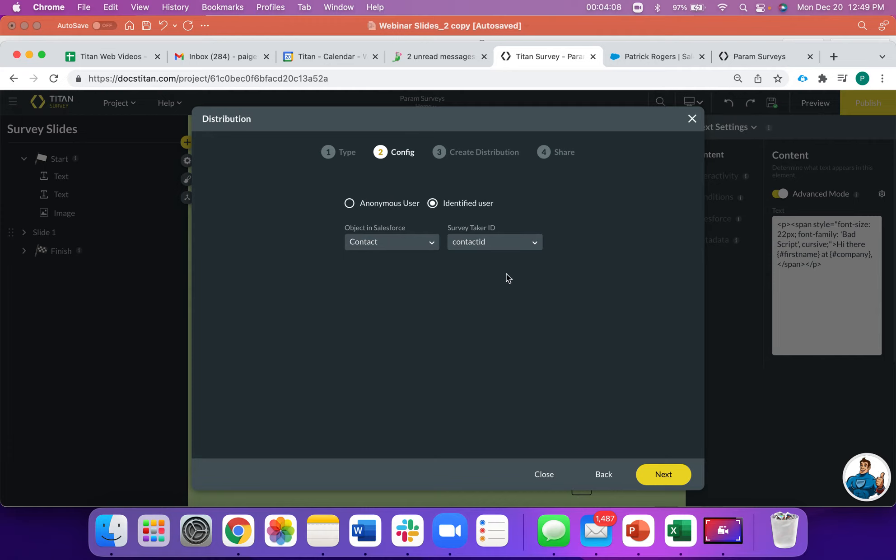
pyautogui.click(654, 472)
# - Create the distribution with the comment "test" and copy its share URL
pyautogui.click(399, 209)
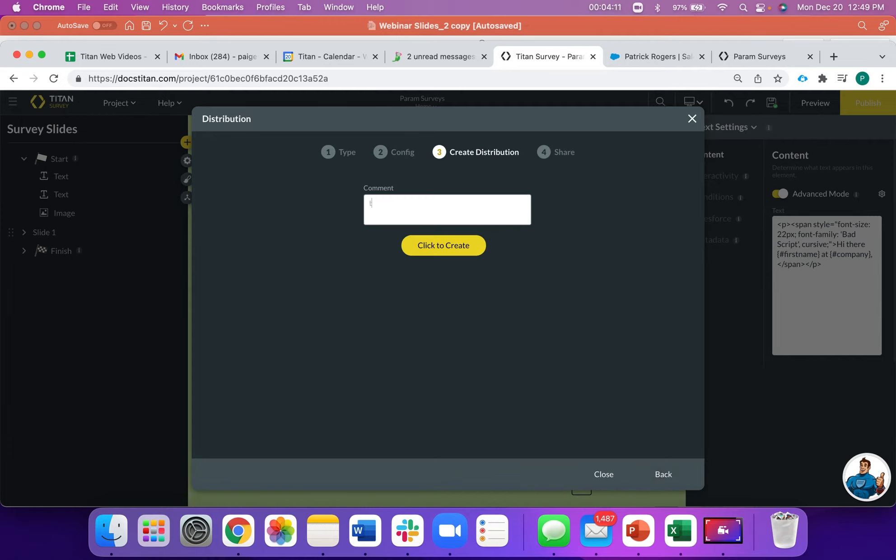
pyautogui.write('test')
pyautogui.click(447, 248)
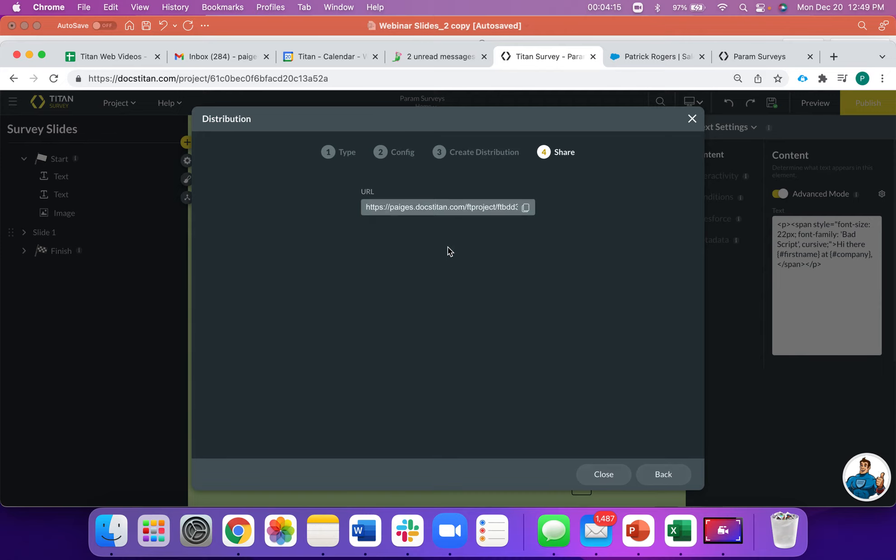
pyautogui.moveTo(367, 206); pyautogui.dragTo(569, 219)
# - Enter the copied distribution URL in the Param Surveys browser tab and remove the {Id} placeholder after contactid=
pyautogui.click(763, 56)
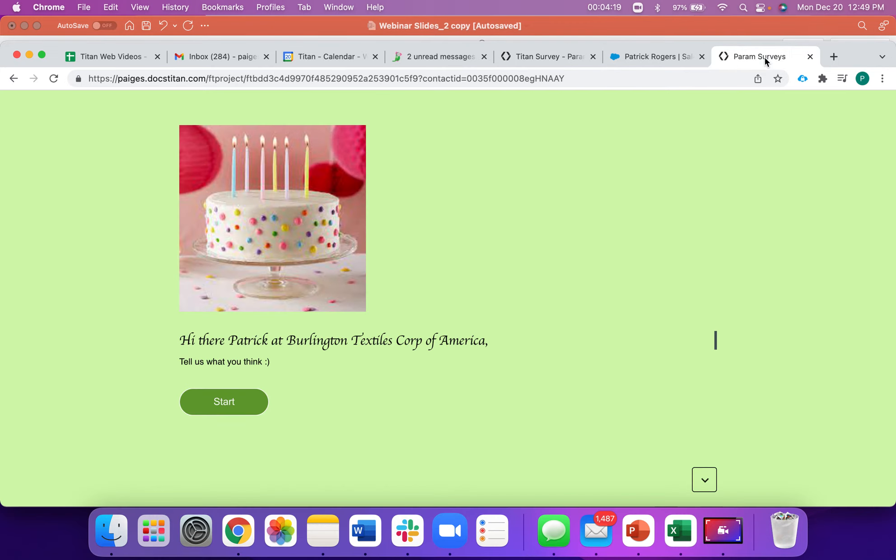
pyautogui.click(632, 84)
pyautogui.write('https://paiges.docstitan.com/ftproject/ftbdd3c4d9970f485290952a253901c5f9?contactid={Id}')
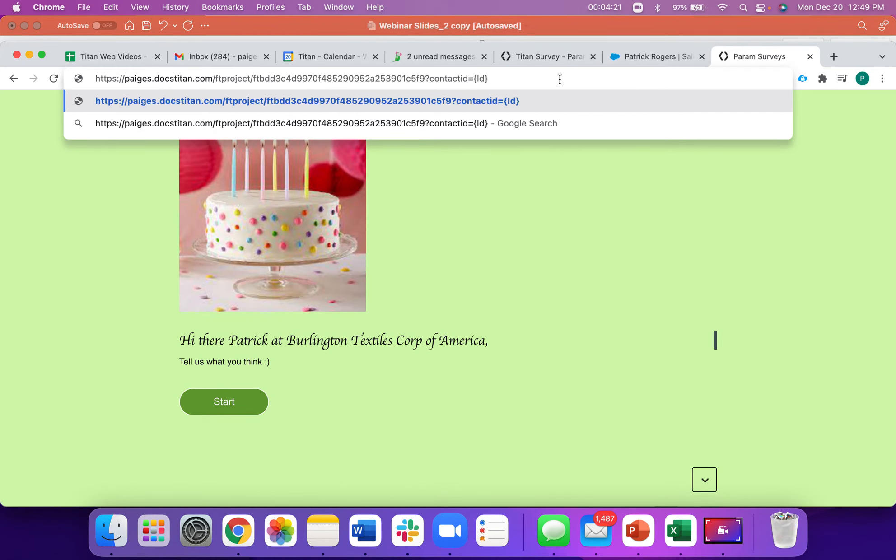
pyautogui.press('BackSpace')
pyautogui.press('BackSpace')
pyautogui.press('BackSpace')
pyautogui.press('BackSpace')
# - Append the contact's Salesforce record ID to the URL, load the survey and check the personalized greeting
pyautogui.click(637, 60)
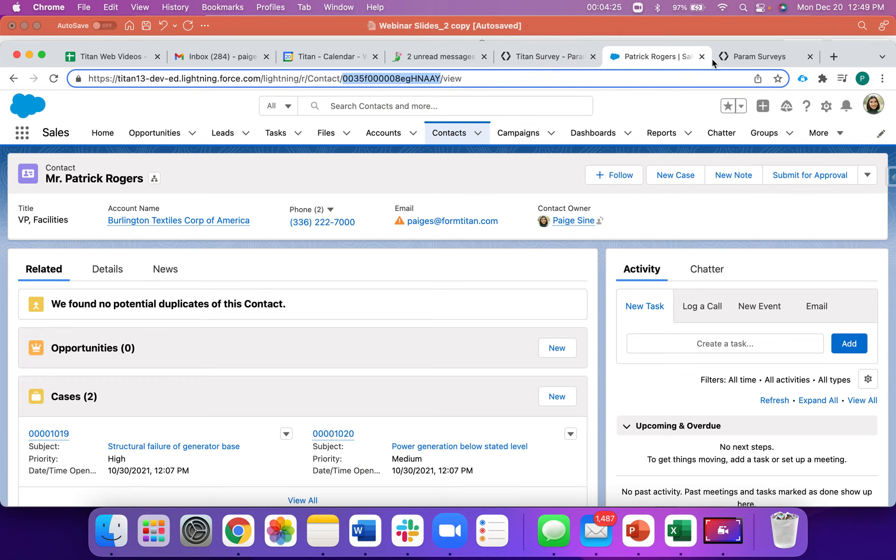
pyautogui.click(735, 59)
pyautogui.write('0035f000008egHNAAY')
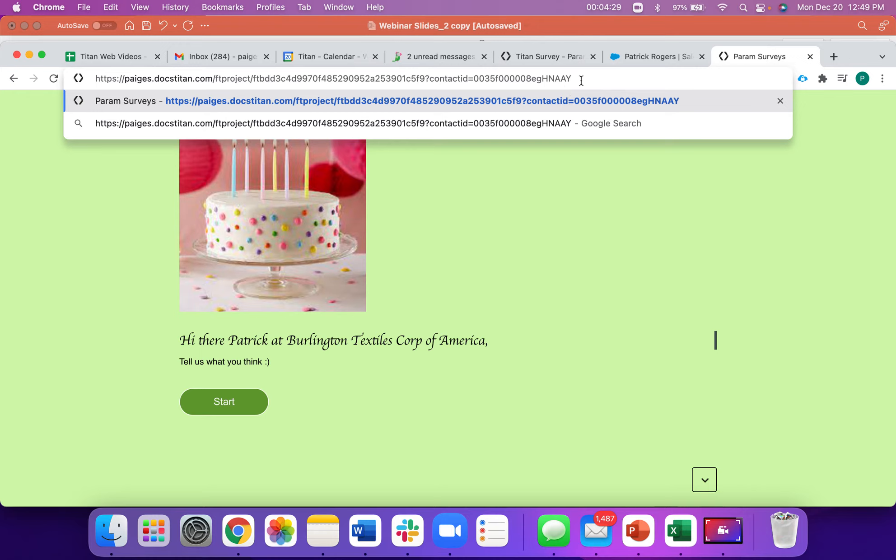
pyautogui.press('Return')
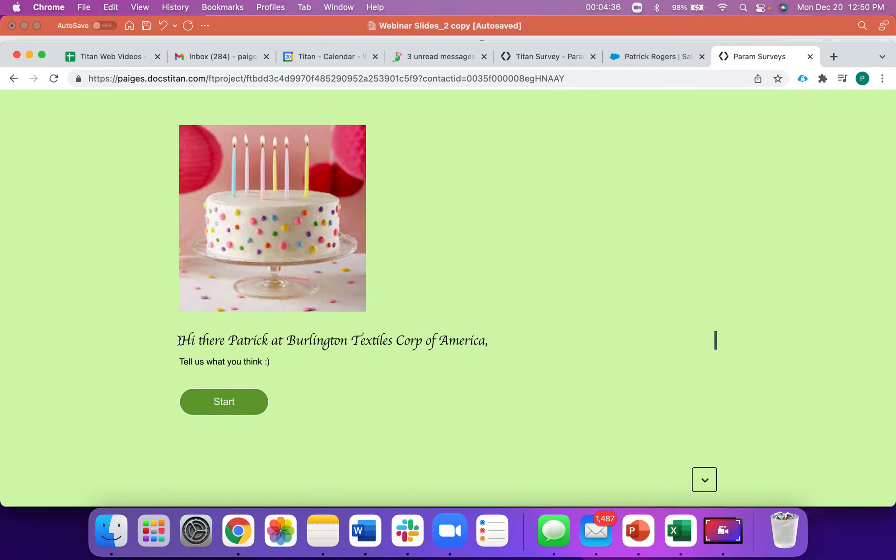
pyautogui.moveTo(180, 340); pyautogui.dragTo(496, 344)
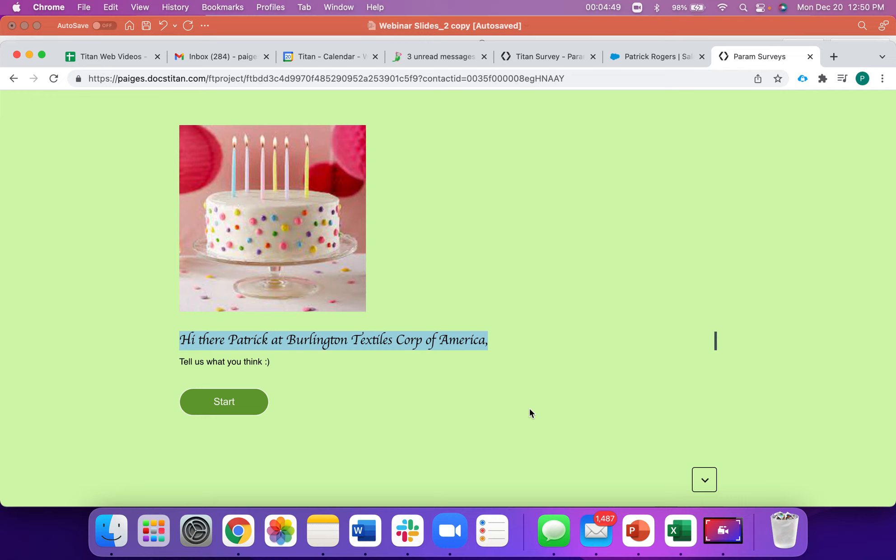
pyautogui.click(555, 185)
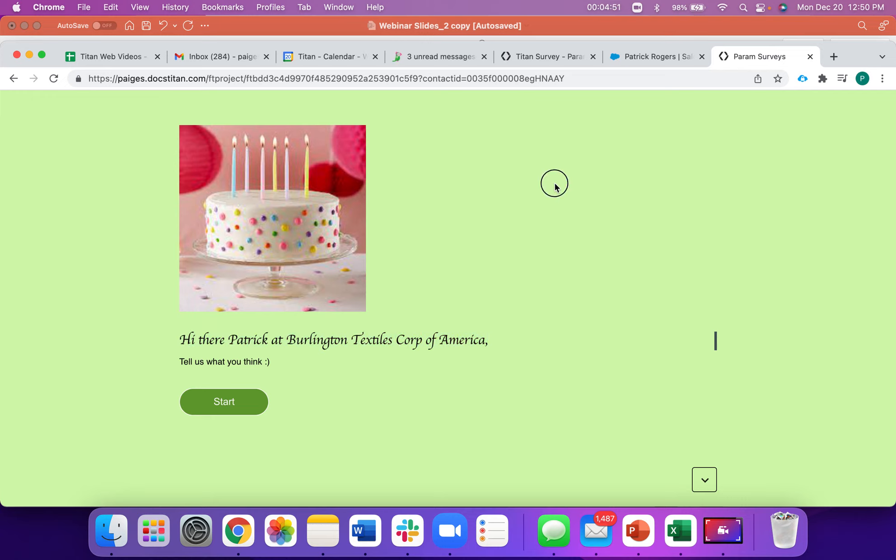